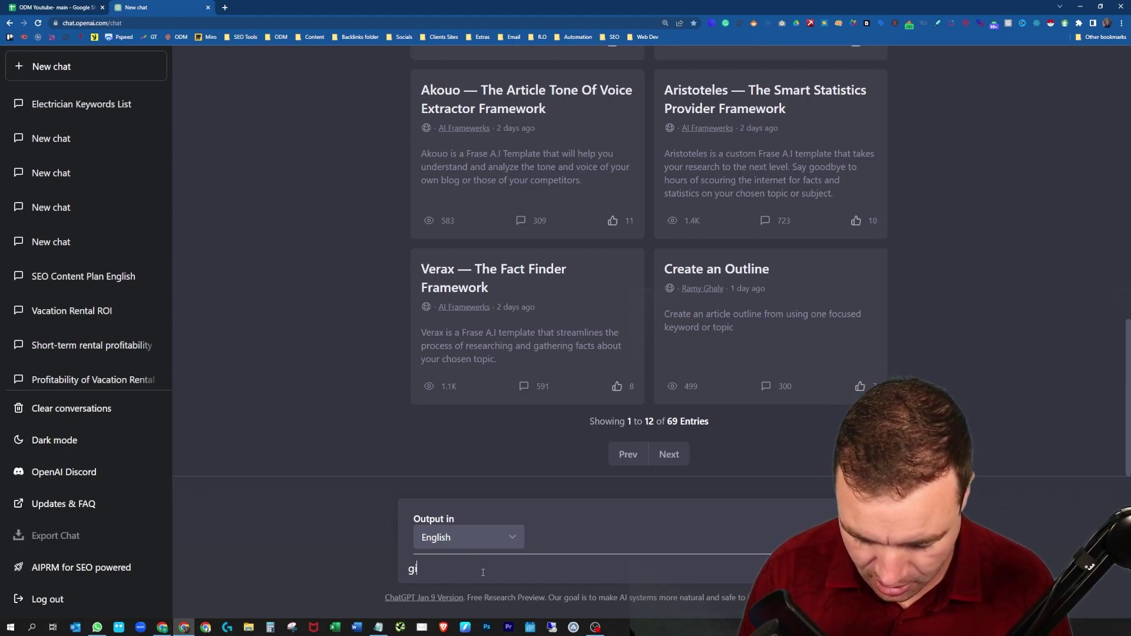
Step: Ask ChatGPT for all possible keywords for a dressmaking business, at least 25 of them
type("me a")
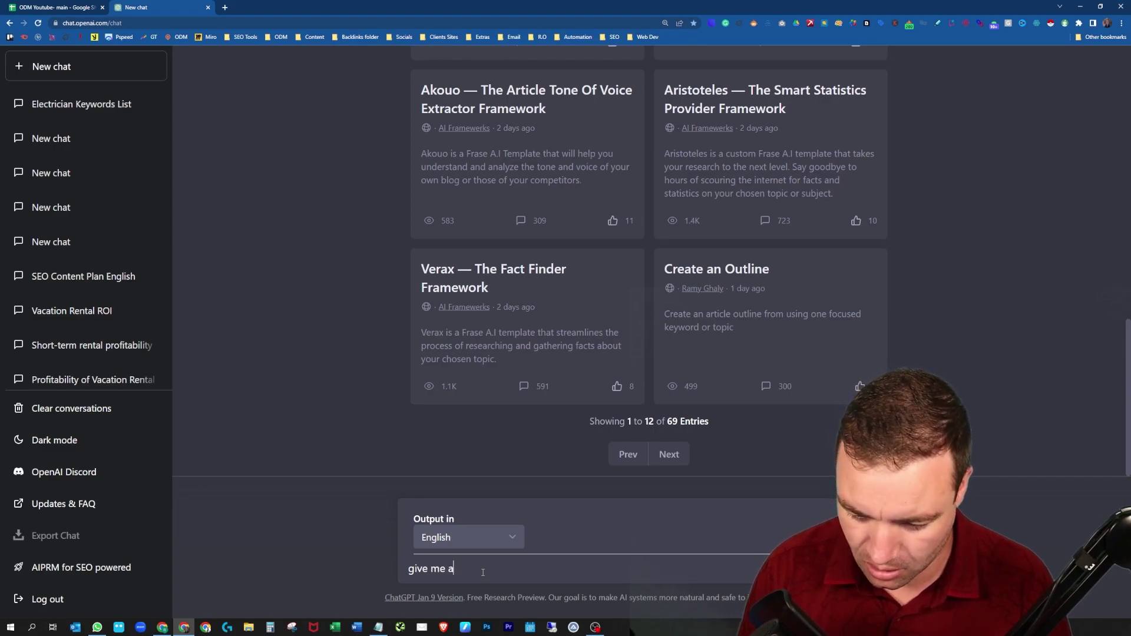
type("ll of the")
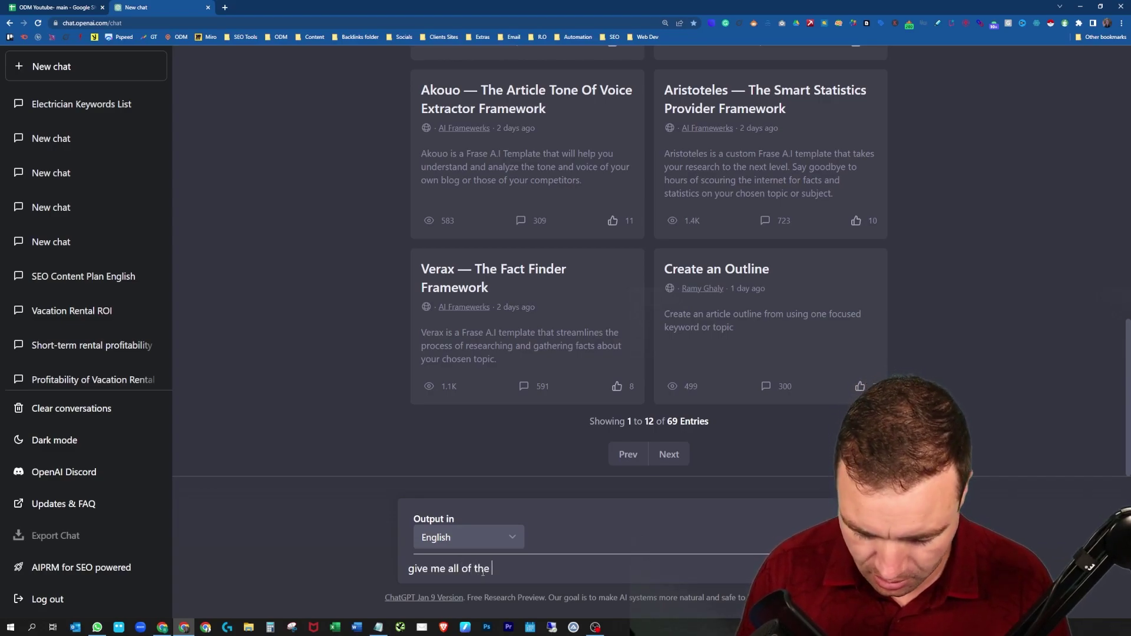
type(" possible keywords for a dressmaking business. Ther")
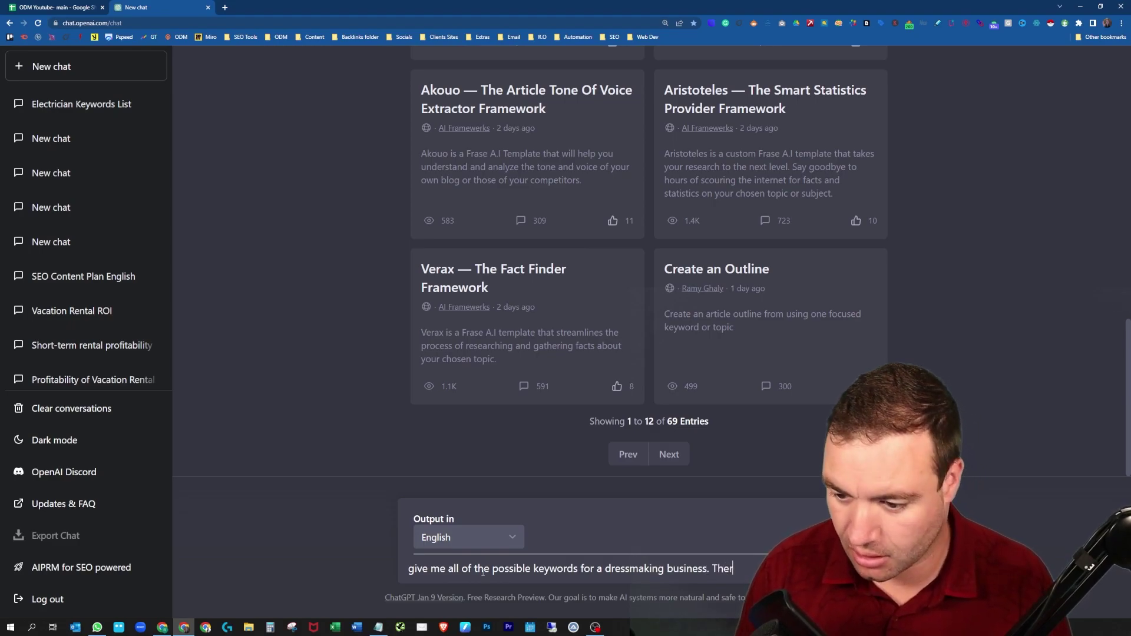
type("e m")
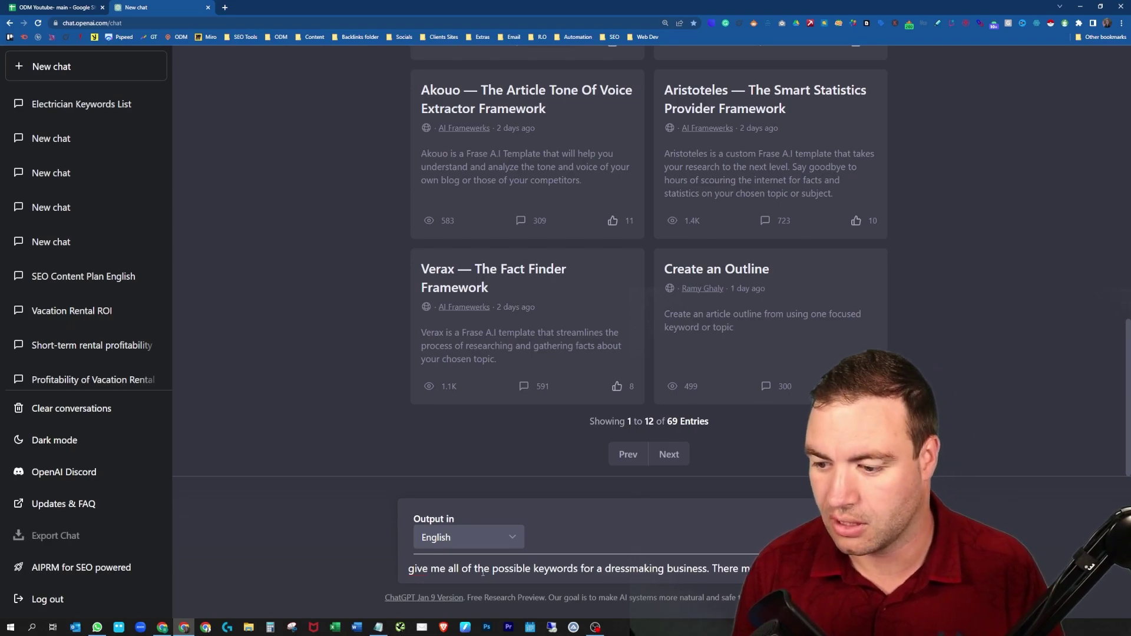
key("Return")
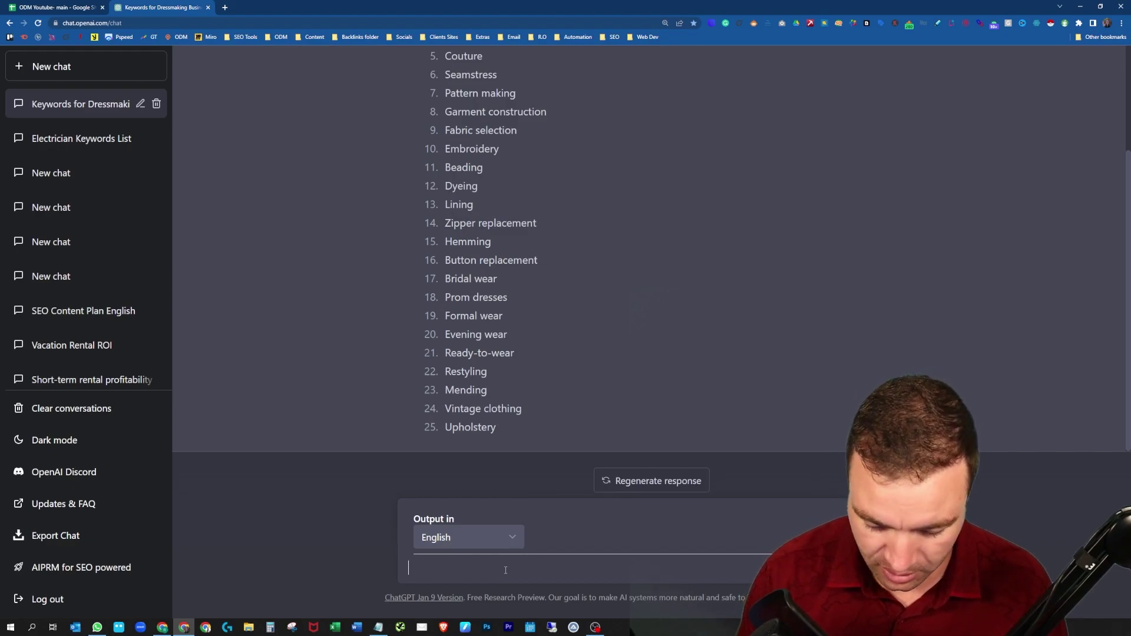
Step: Ask ChatGPT to create long-tail keywords using the dressmaking keyword list above
type("g the above list")
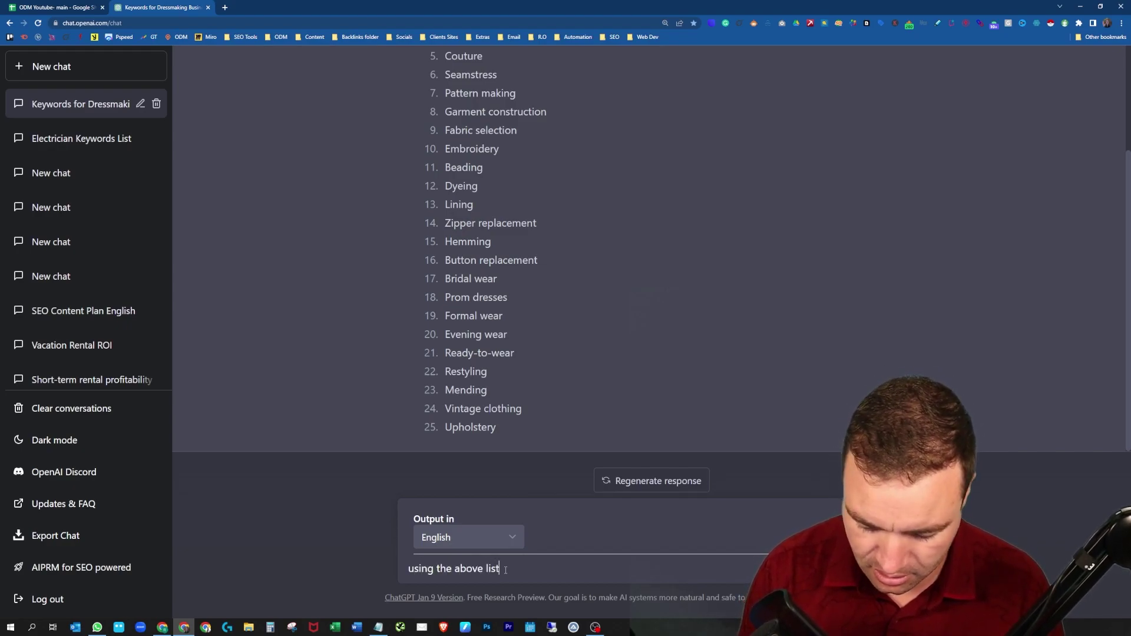
type(" create long tail keywords")
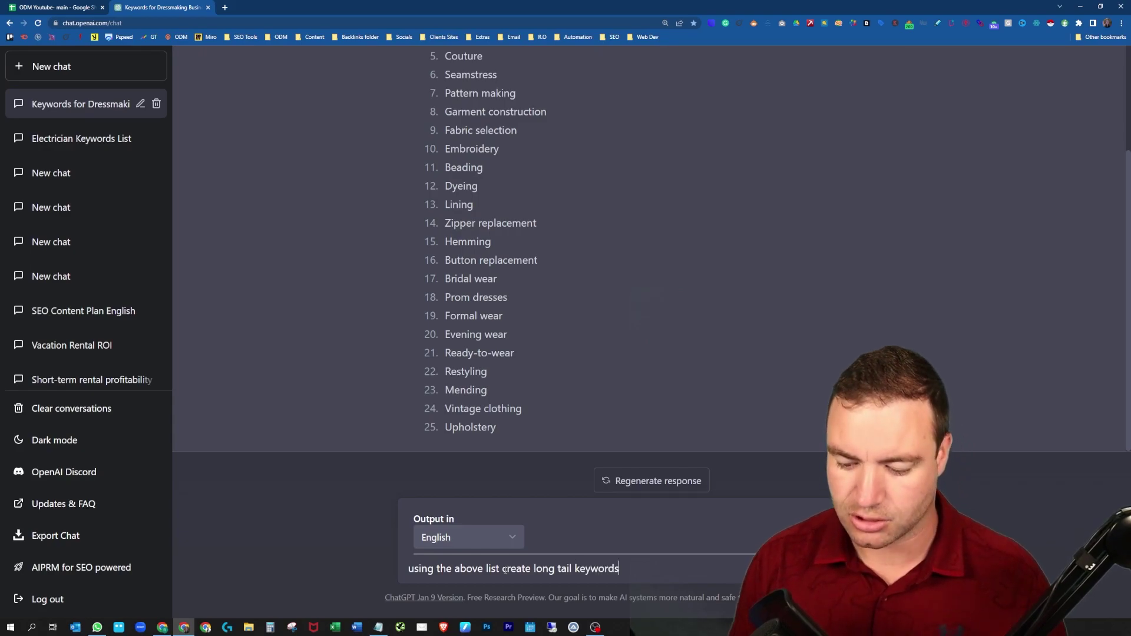
key("Return")
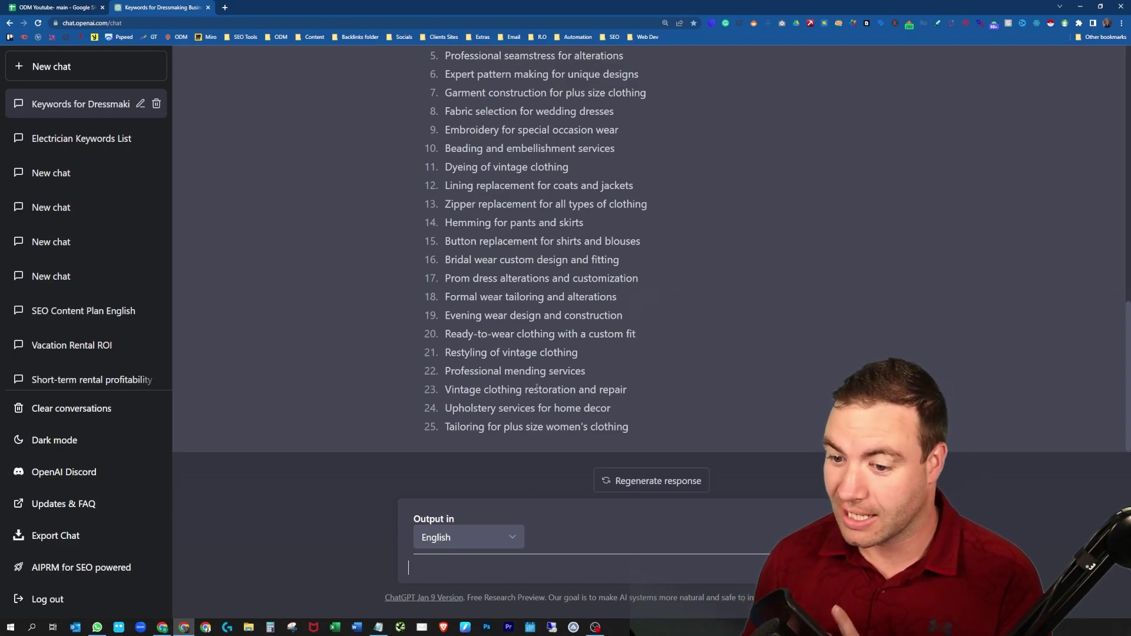
Step: Edit the long-tail prompt to request 'a keyword cluster' instead, and resubmit it
scroll(589, 236, "up", 5)
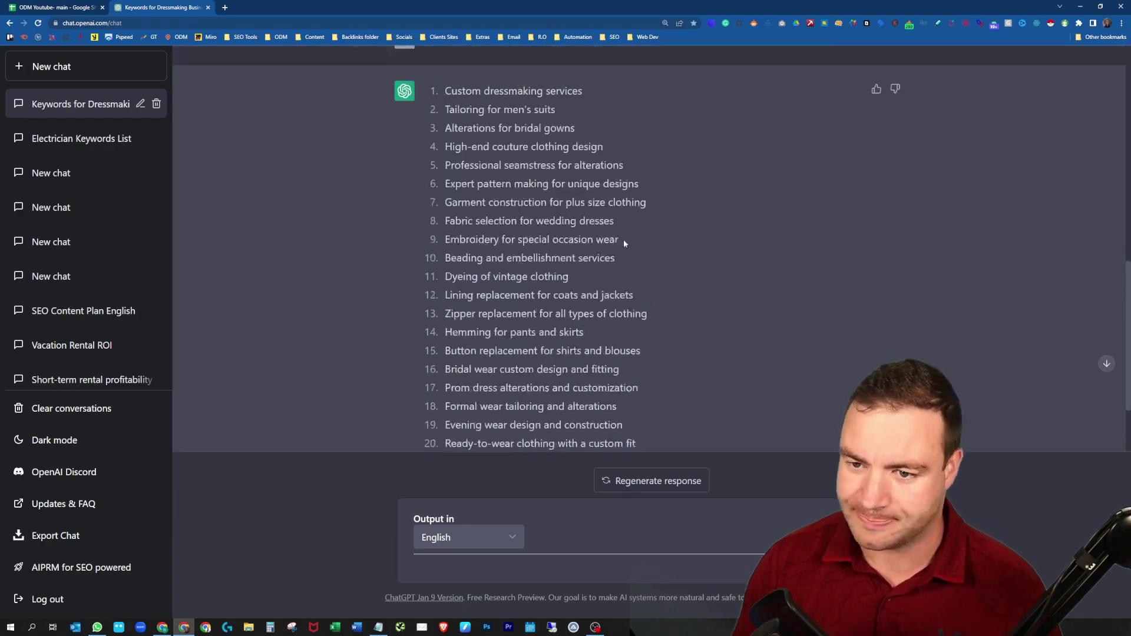
scroll(522, 212, "up", 2)
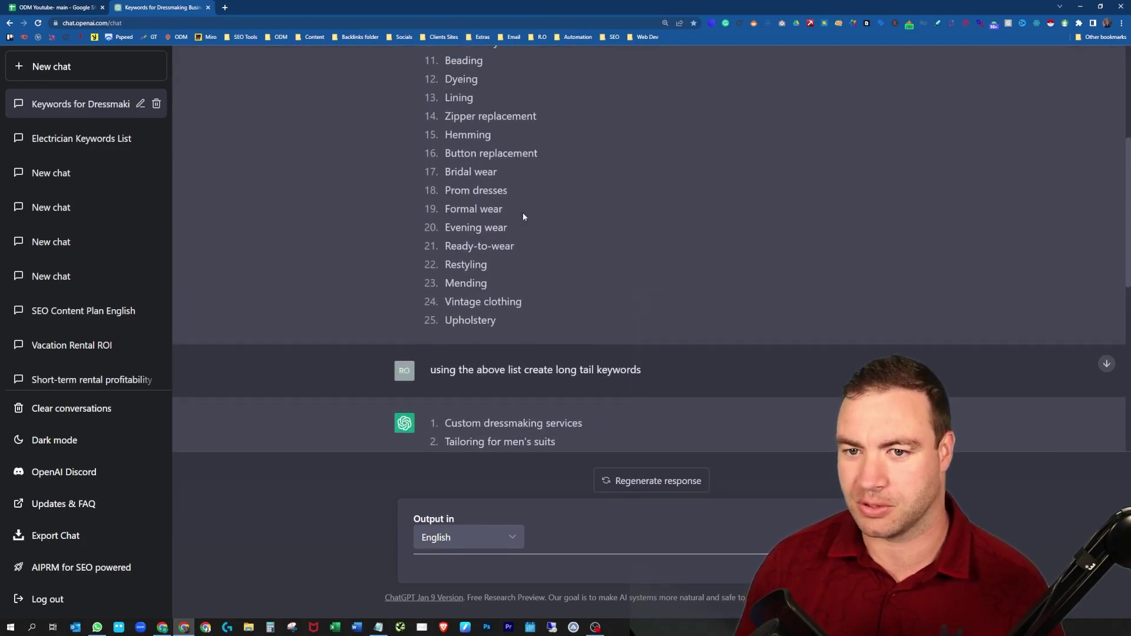
scroll(525, 218, "up", 2)
scroll(531, 227, "up", 1)
scroll(574, 303, "down", 5)
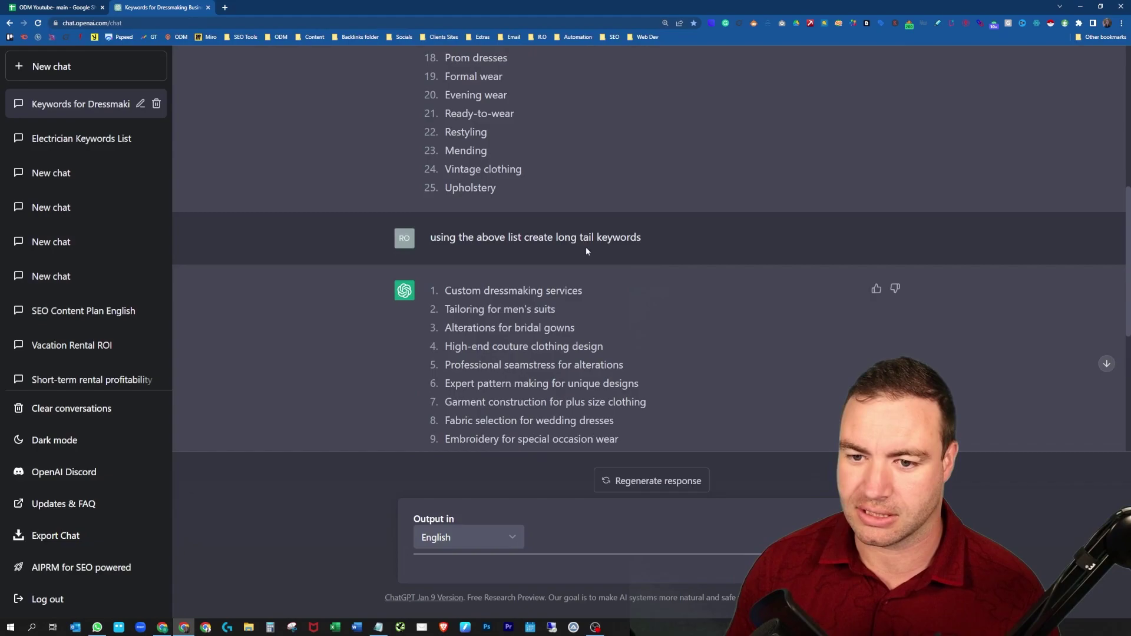
scroll(588, 268, "up", 6)
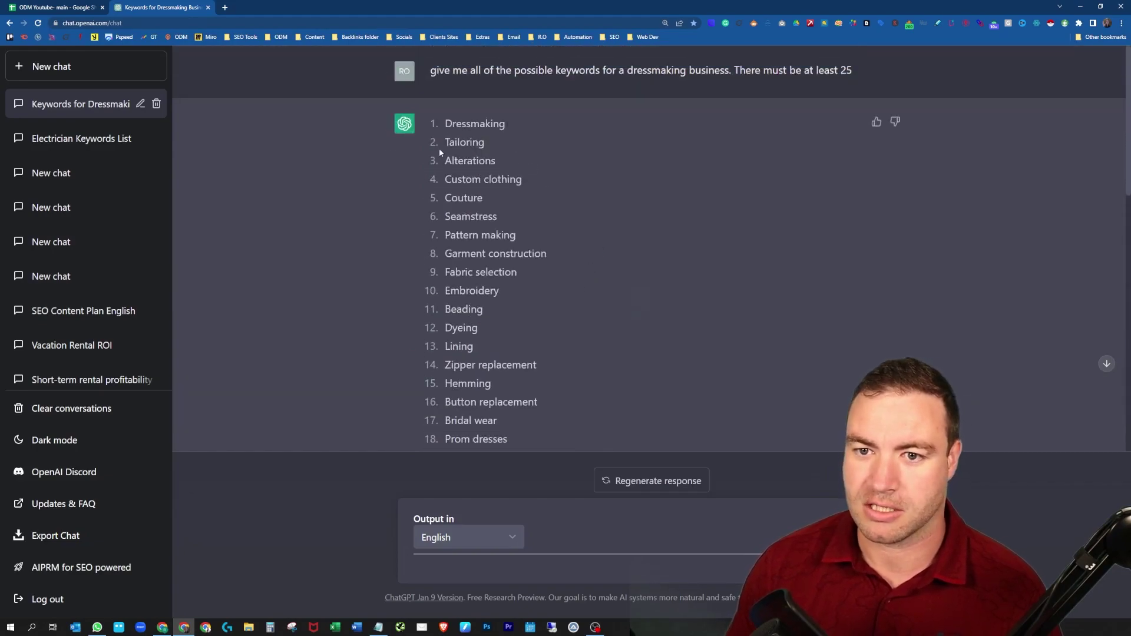
scroll(673, 178, "down", 6)
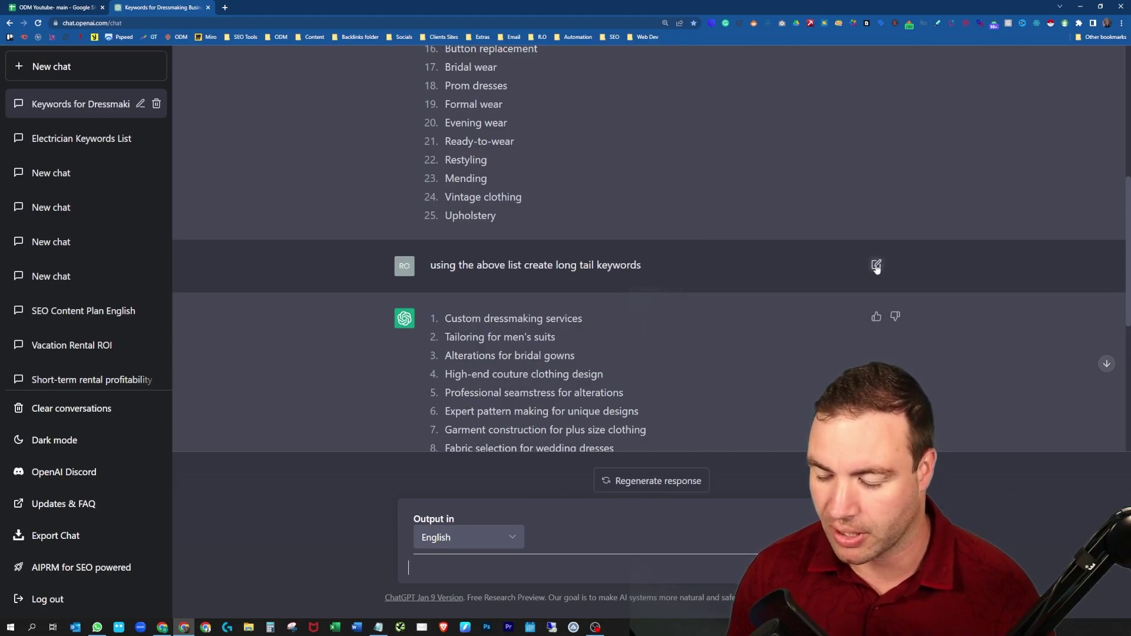
left_click(876, 266)
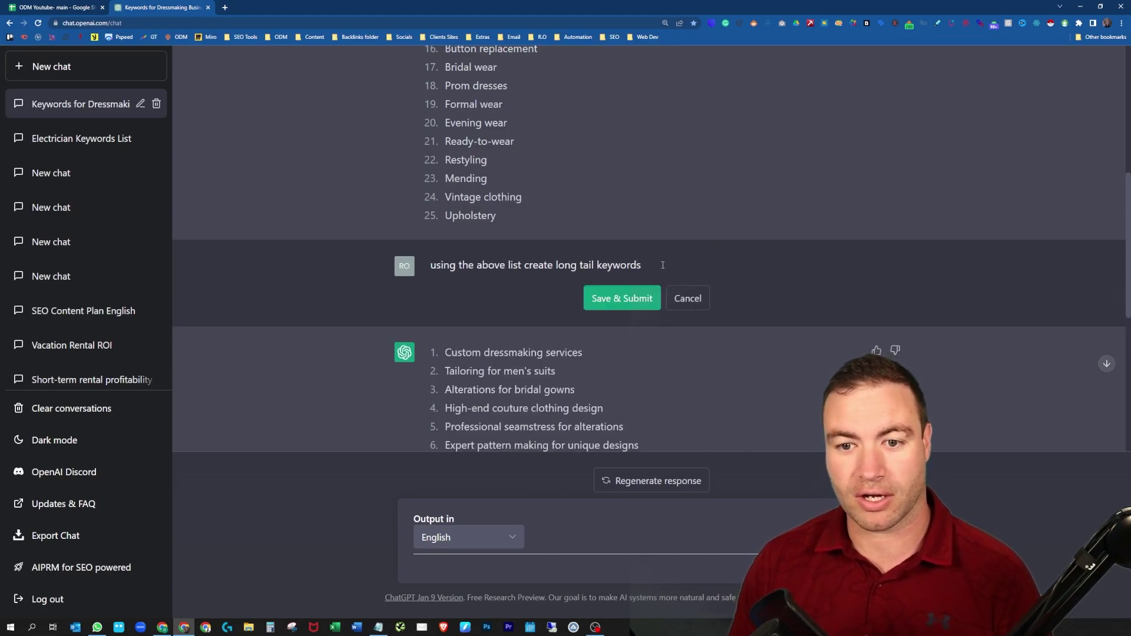
left_click_drag(663, 265, 555, 266)
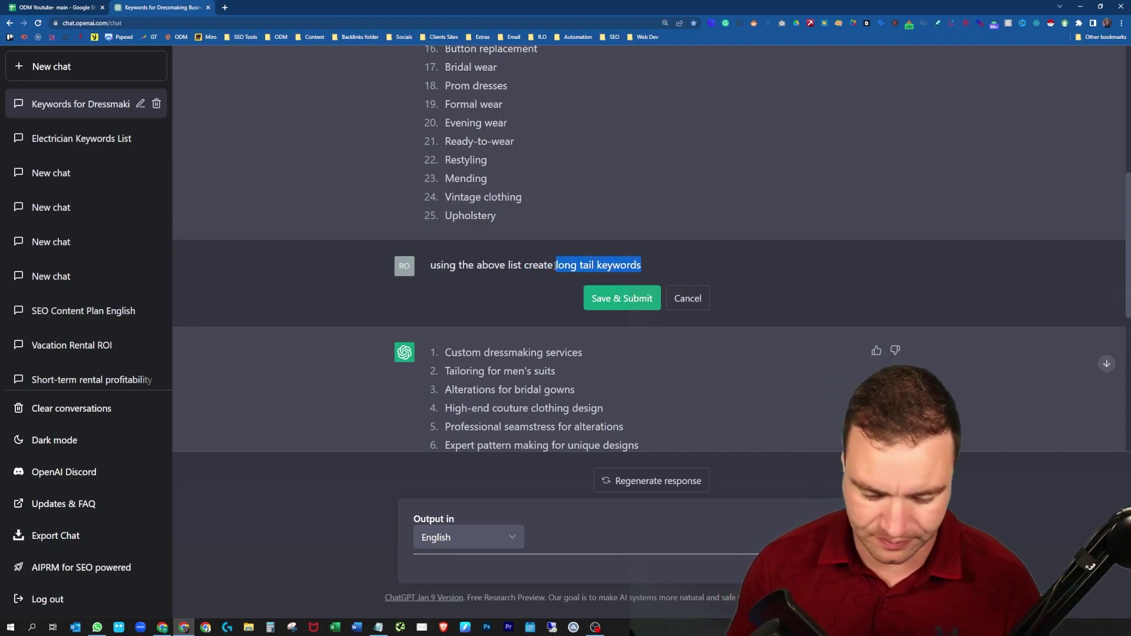
type("a keywor")
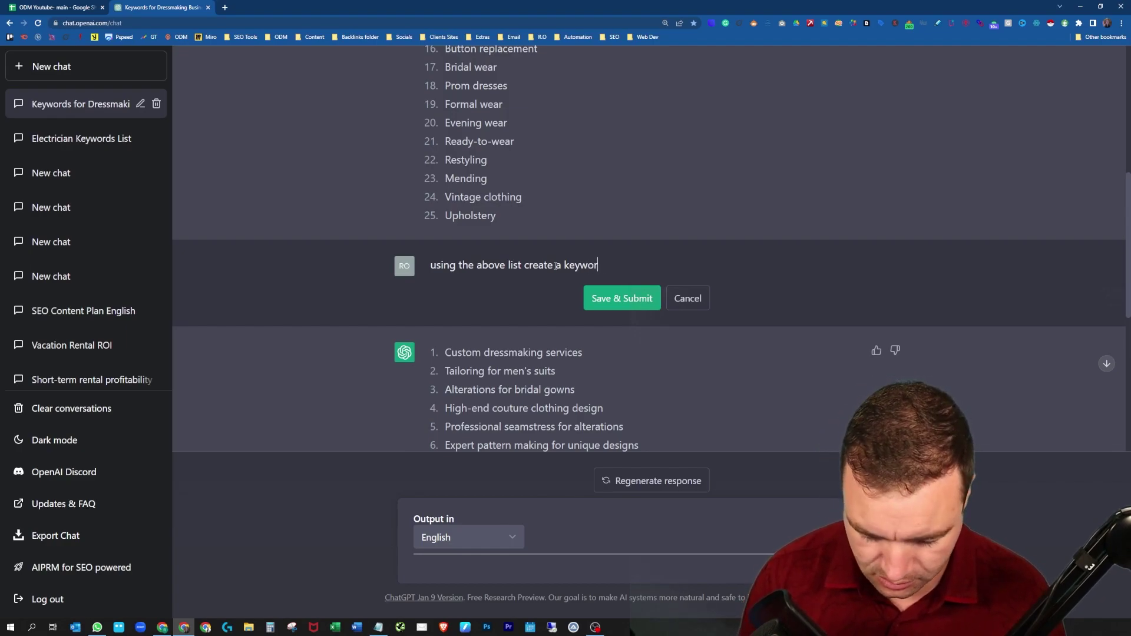
type("d cluster")
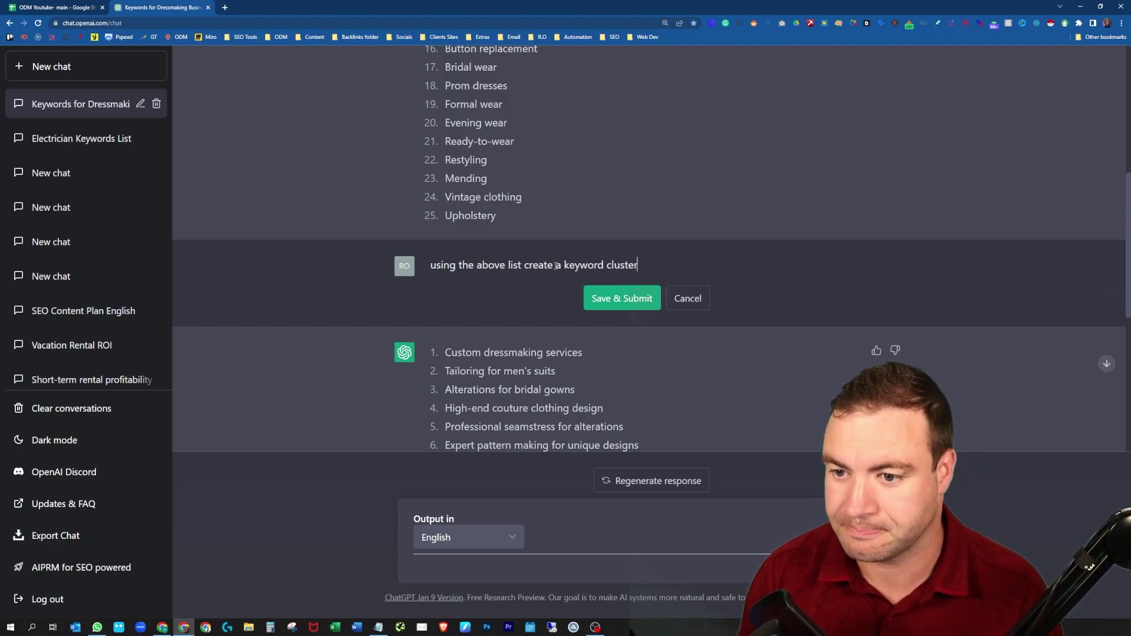
left_click(602, 299)
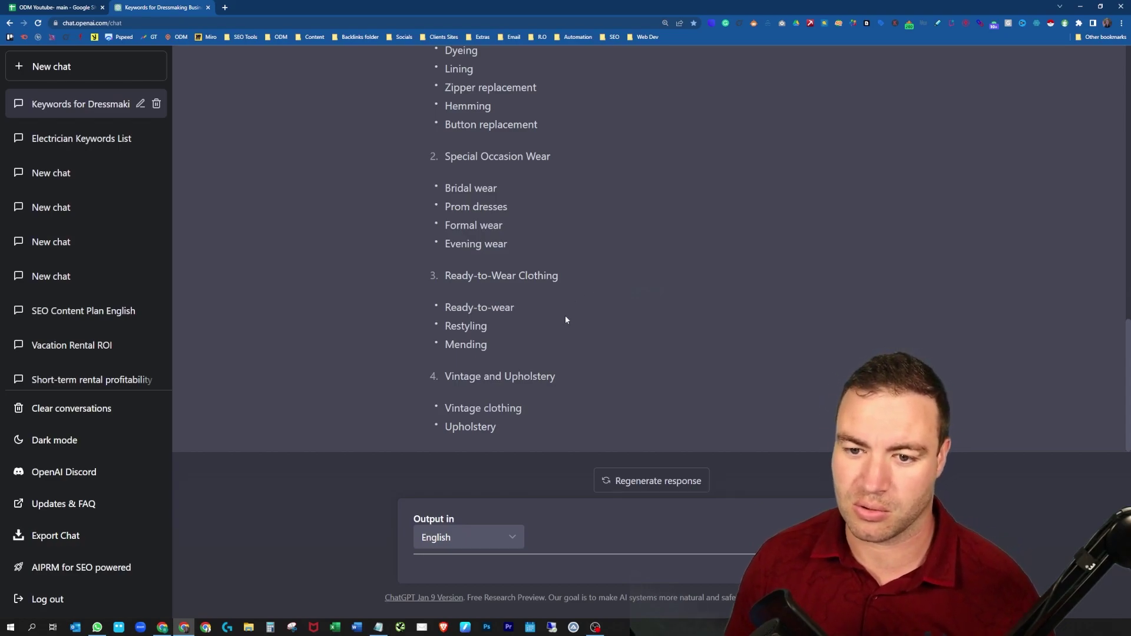
Step: Scroll through the clusters: Dressmaking, Special Occasion Wear, Ready-to-Wear Clothing, Vintage and Upholstery
scroll(542, 382, "up", 3)
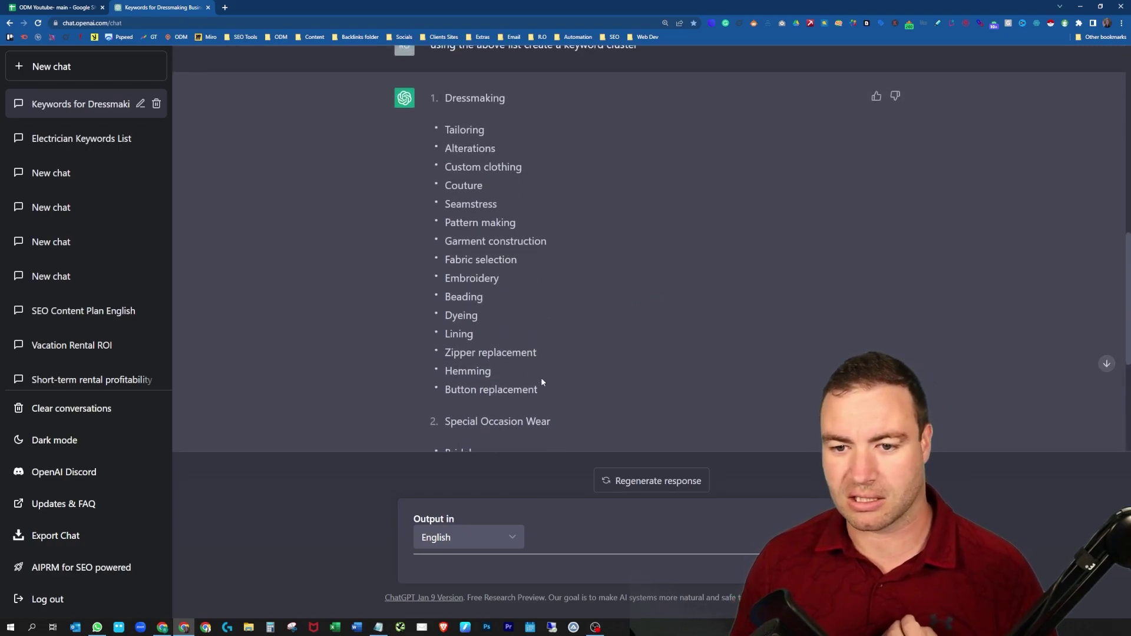
scroll(542, 381, "up", 7)
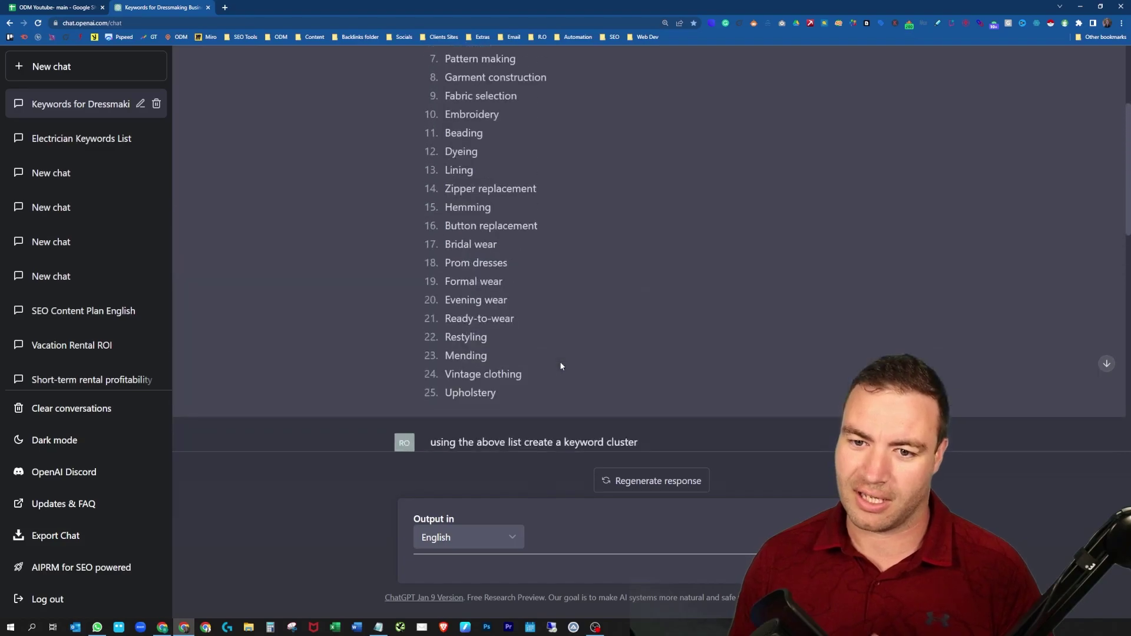
scroll(565, 345, "down", 4)
scroll(565, 347, "down", 6)
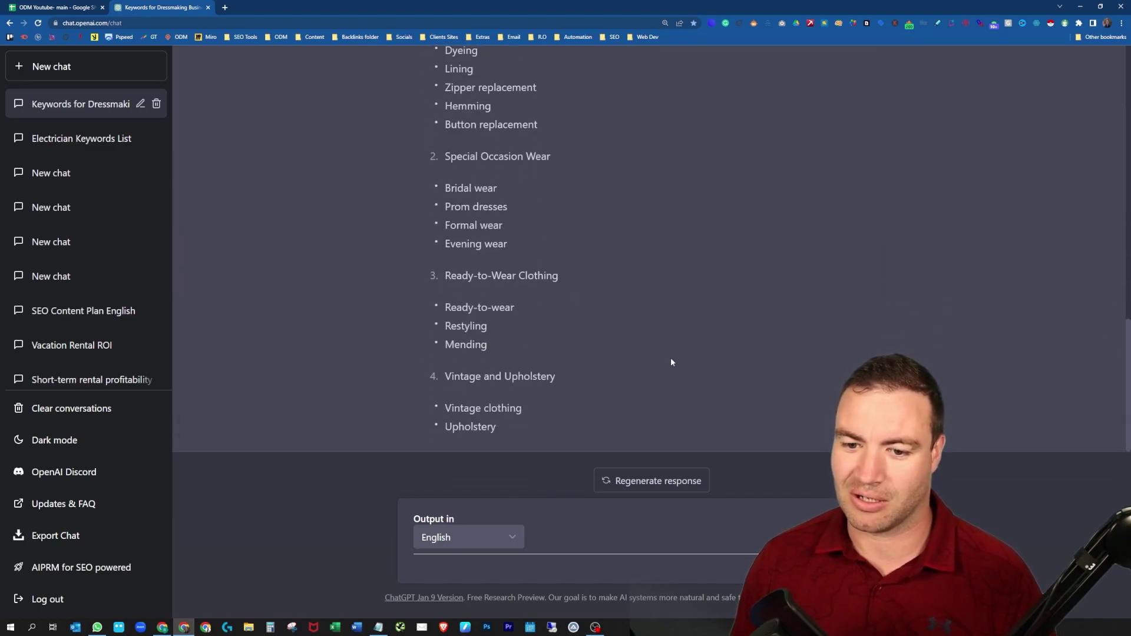
scroll(601, 361, "up", 7)
scroll(601, 363, "up", 6)
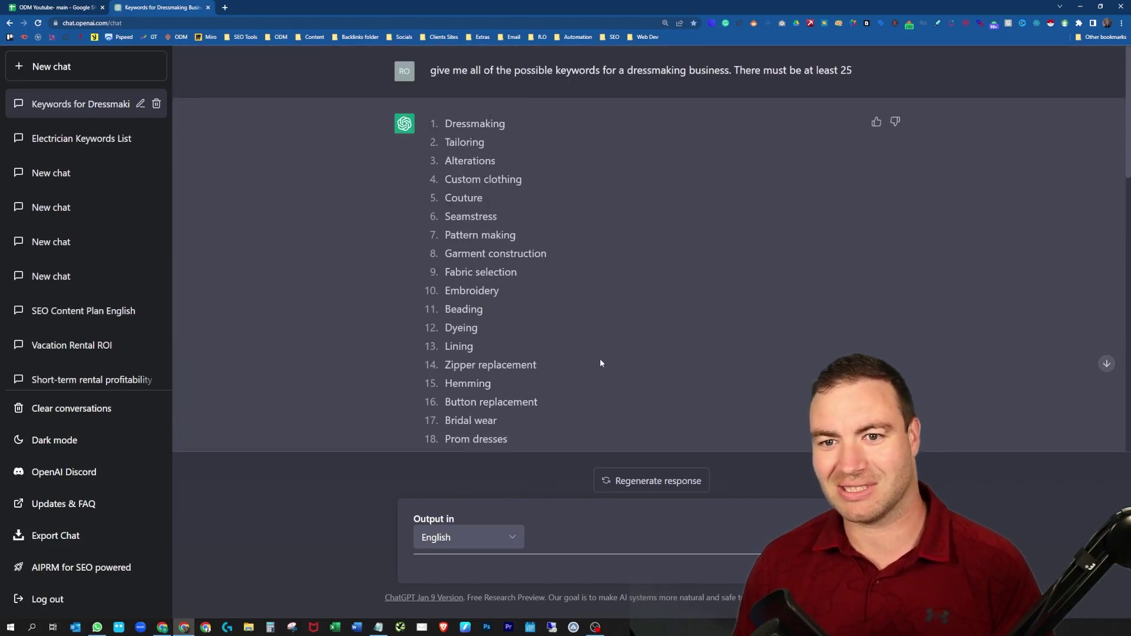
scroll(590, 328, "down", 3)
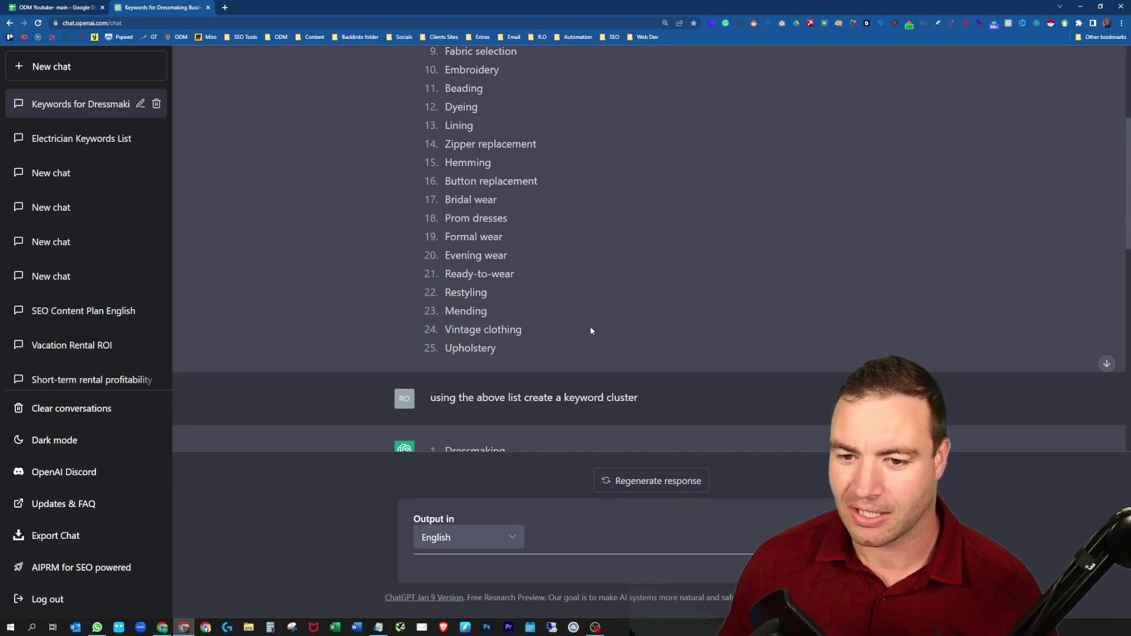
scroll(801, 398, "down", 1)
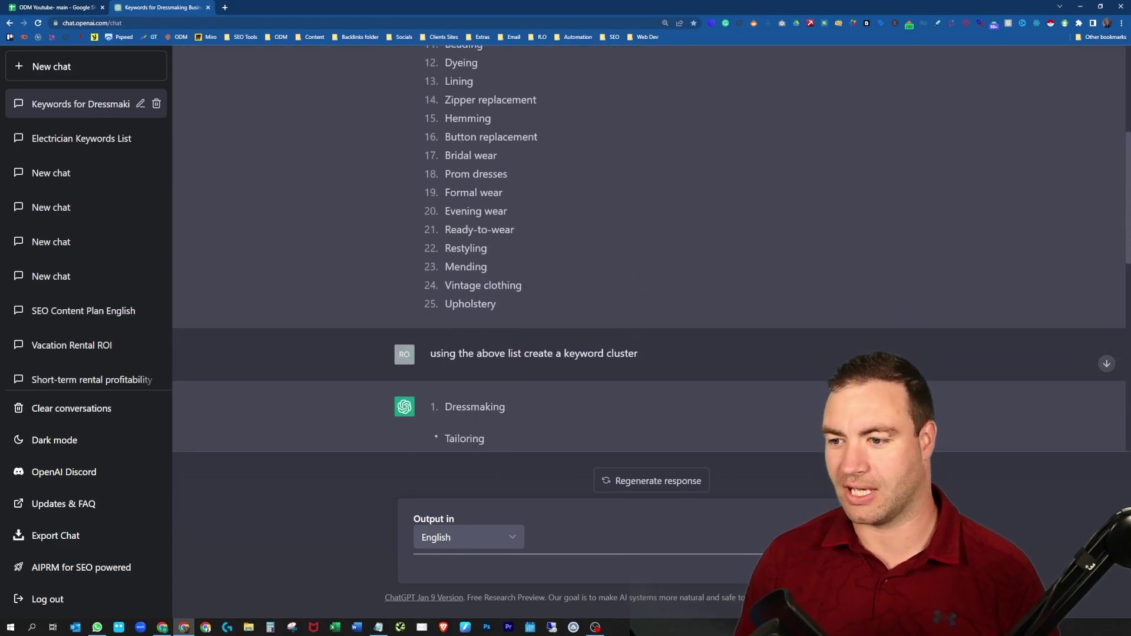
Step: Edit the prompt to request 'longtail keyword blog post titles' and resubmit
left_click(876, 353)
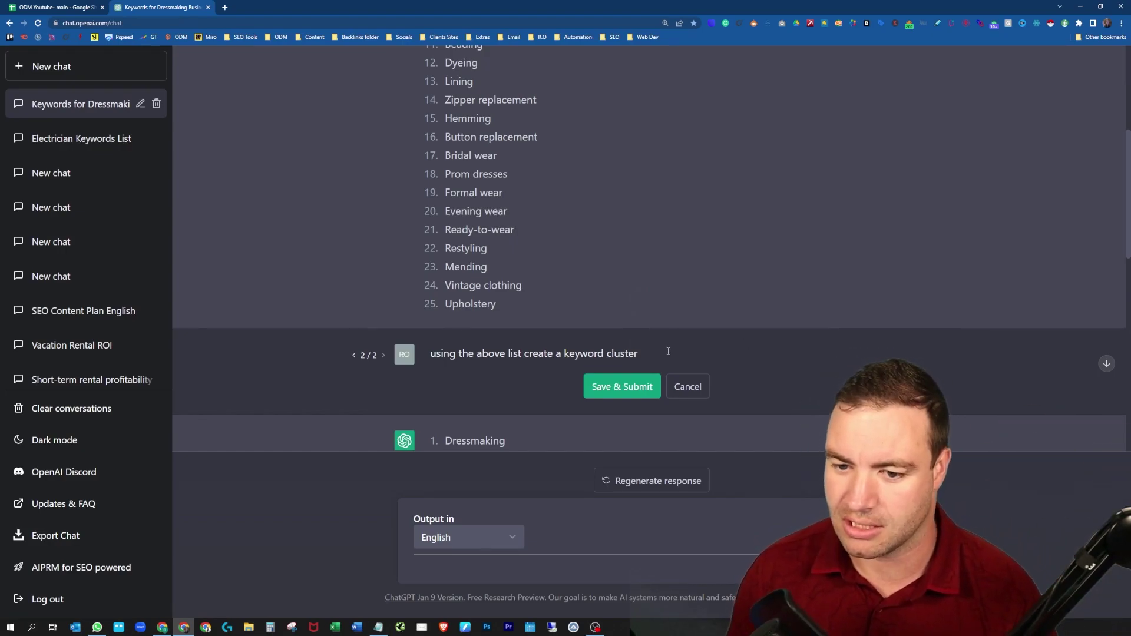
left_click_drag(639, 353, 556, 353)
type("conta")
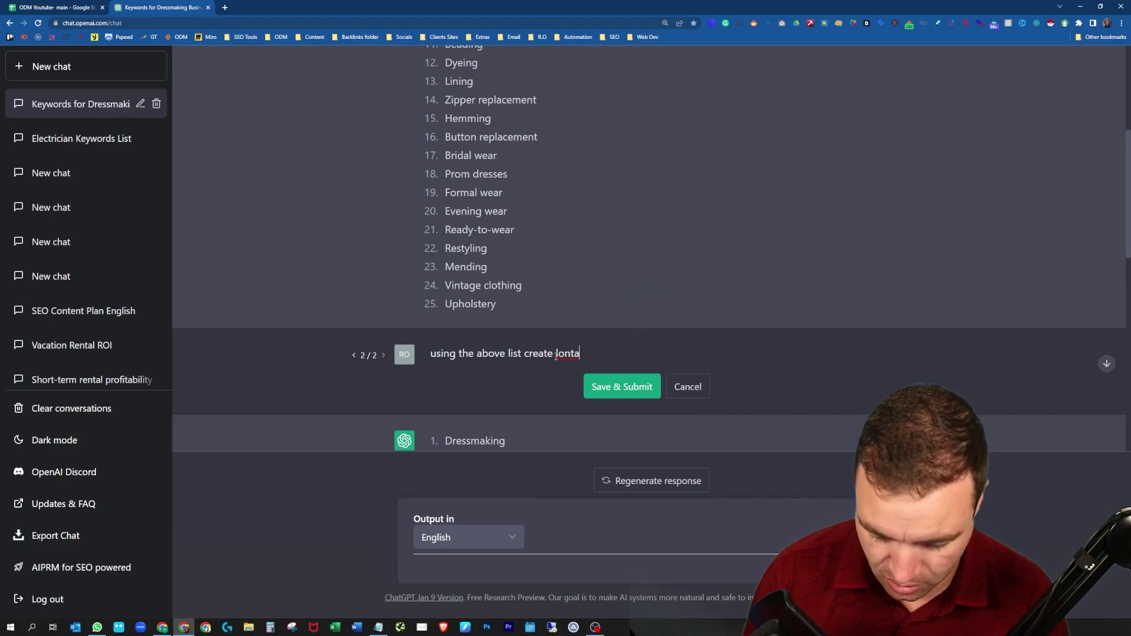
key("BackSpace")
key("BackSpace")
type("gtail keyword blog post titles")
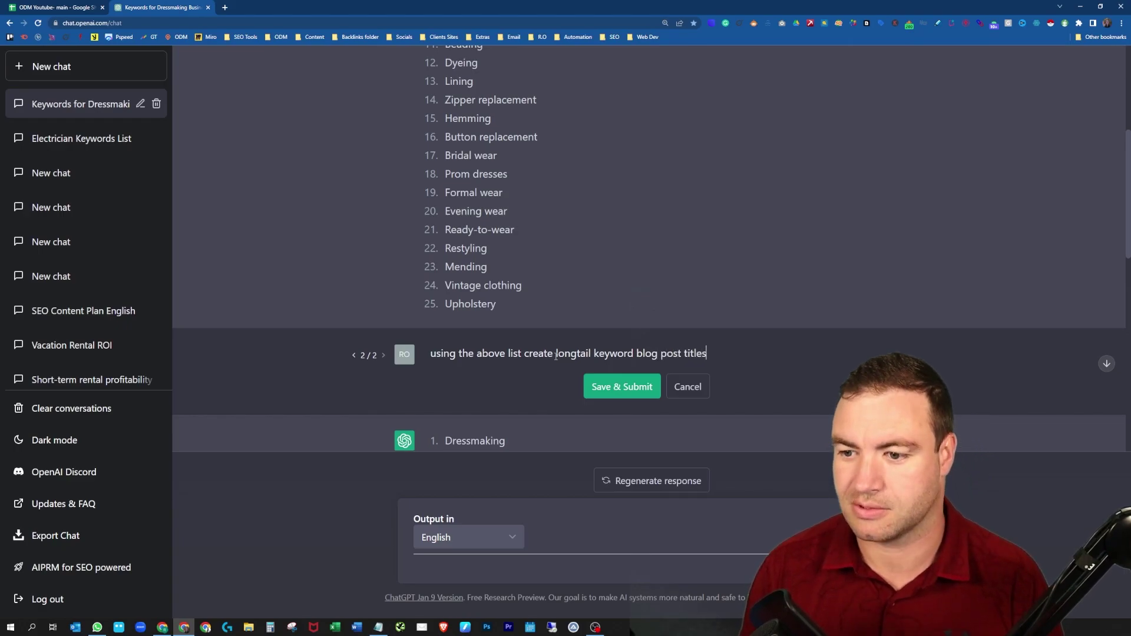
key("shift+Return")
left_click(633, 405)
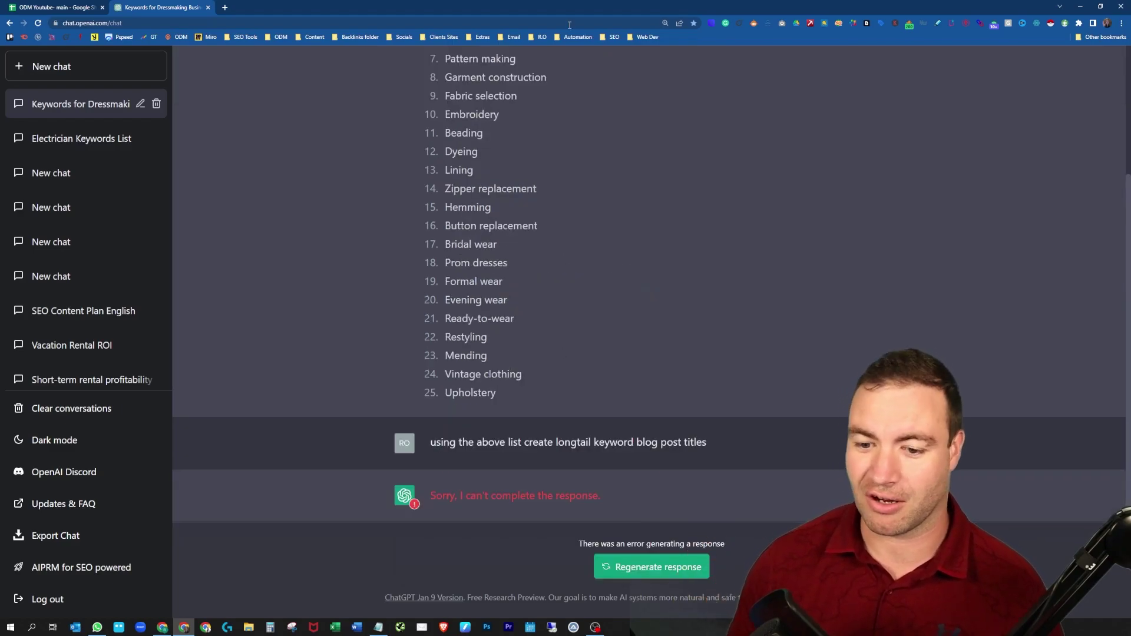
Step: Highlight the 'Sorry, I can't complete the response' error and regenerate the blog-title reply
left_click_drag(433, 496, 656, 491)
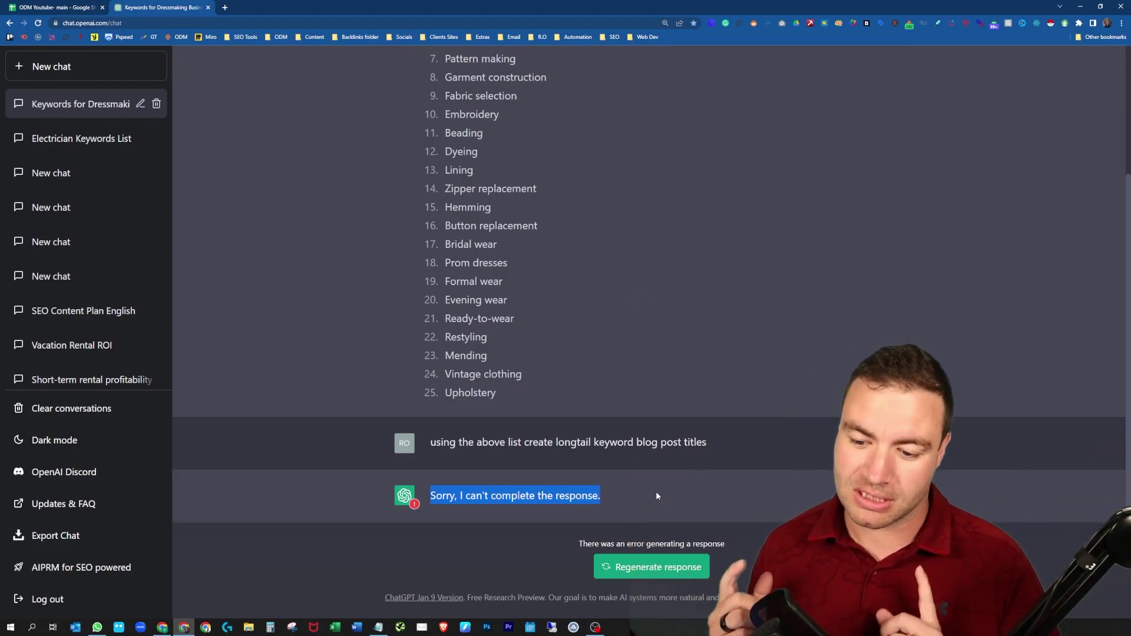
left_click(636, 569)
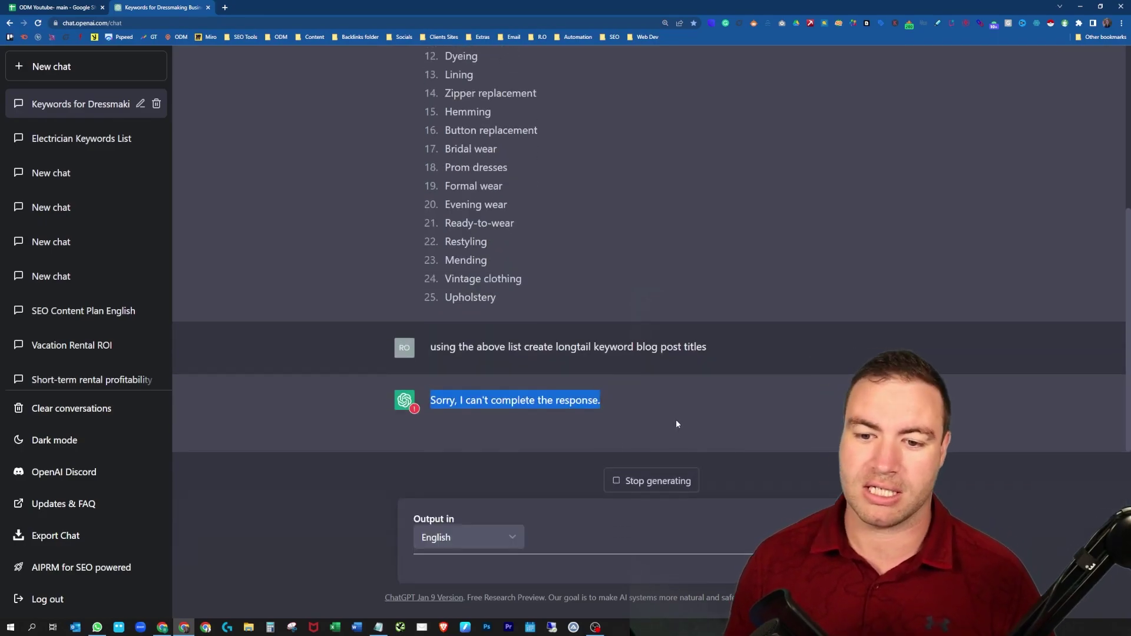